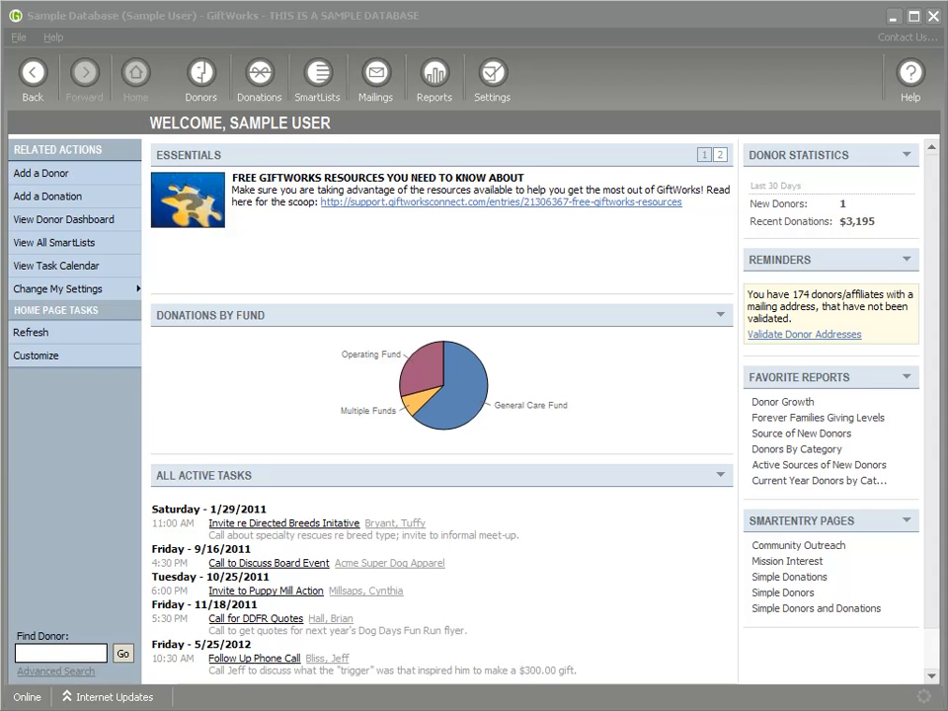
Turn on GiftWorks File Storage in the database, files and maintenance settings.
left_click(499, 79)
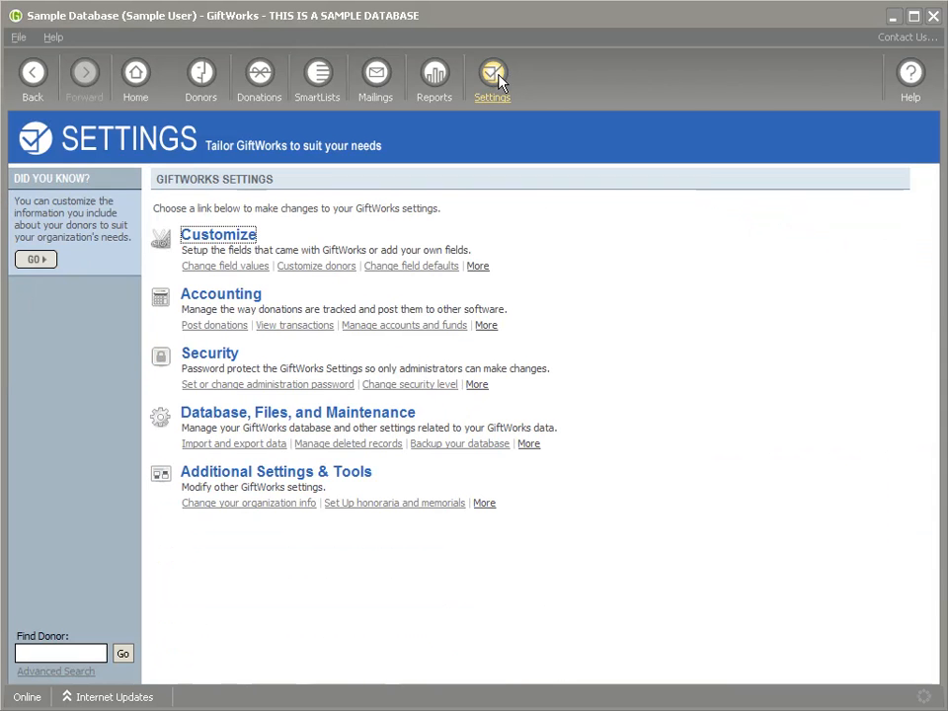
left_click(274, 415)
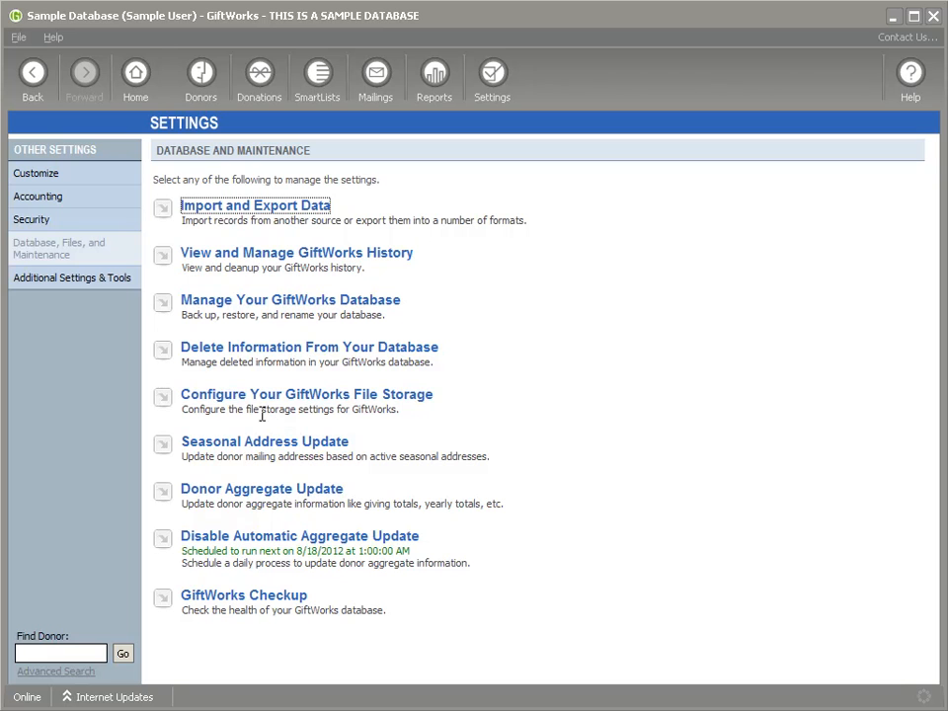
left_click(359, 397)
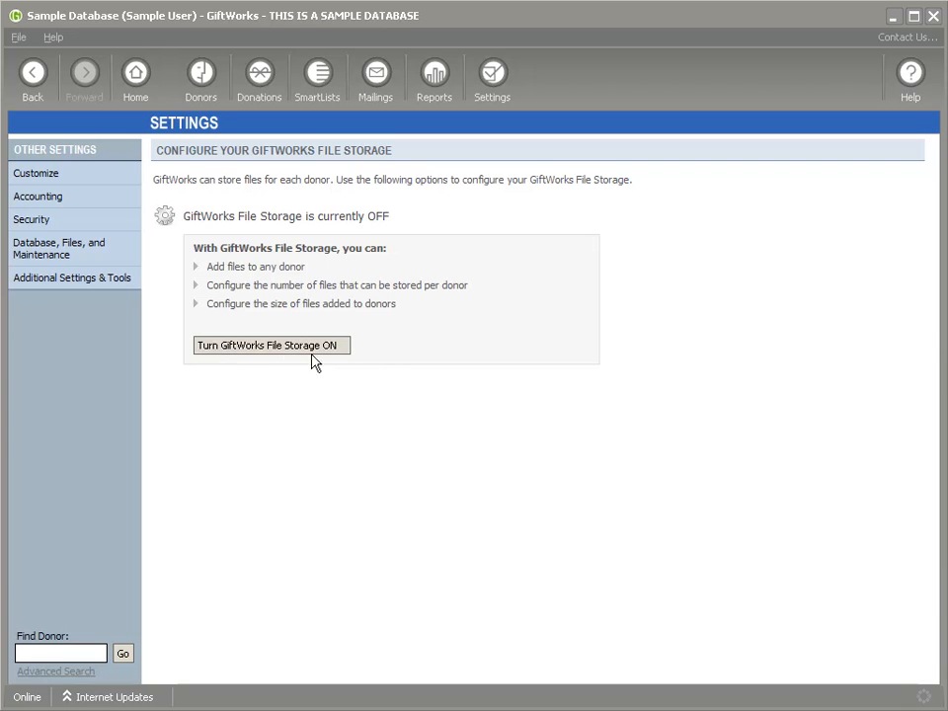
left_click(265, 351)
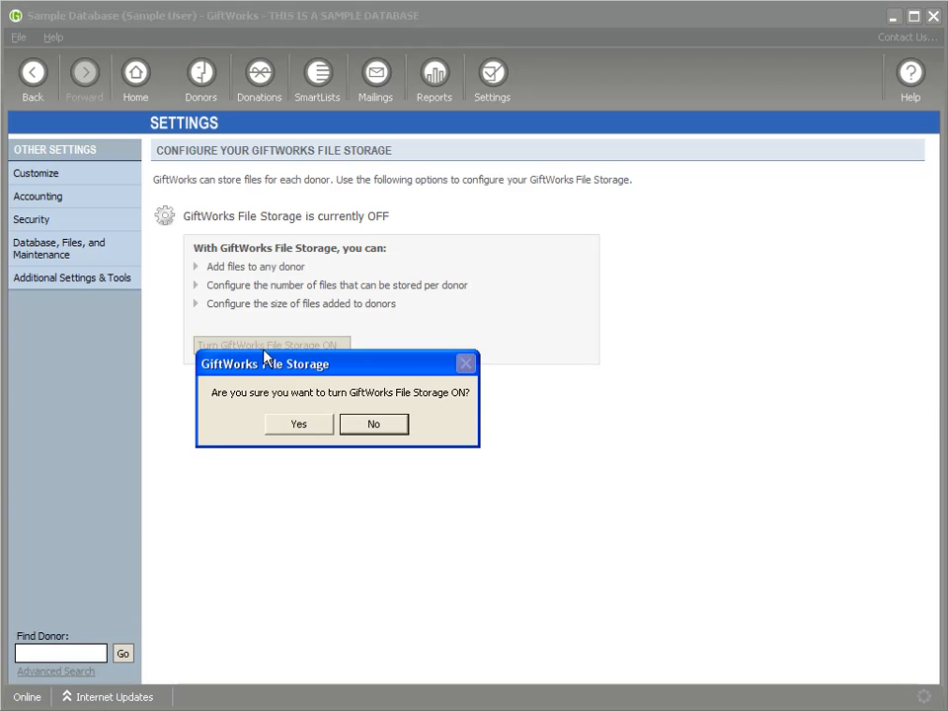
left_click(297, 426)
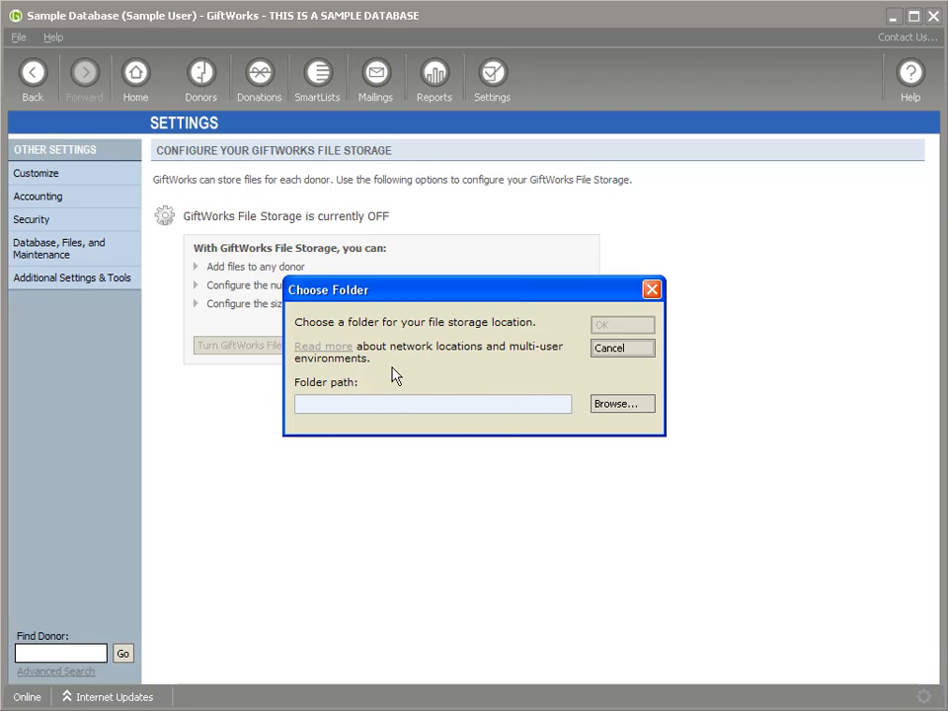
left_click(411, 408)
type("c:\\d")
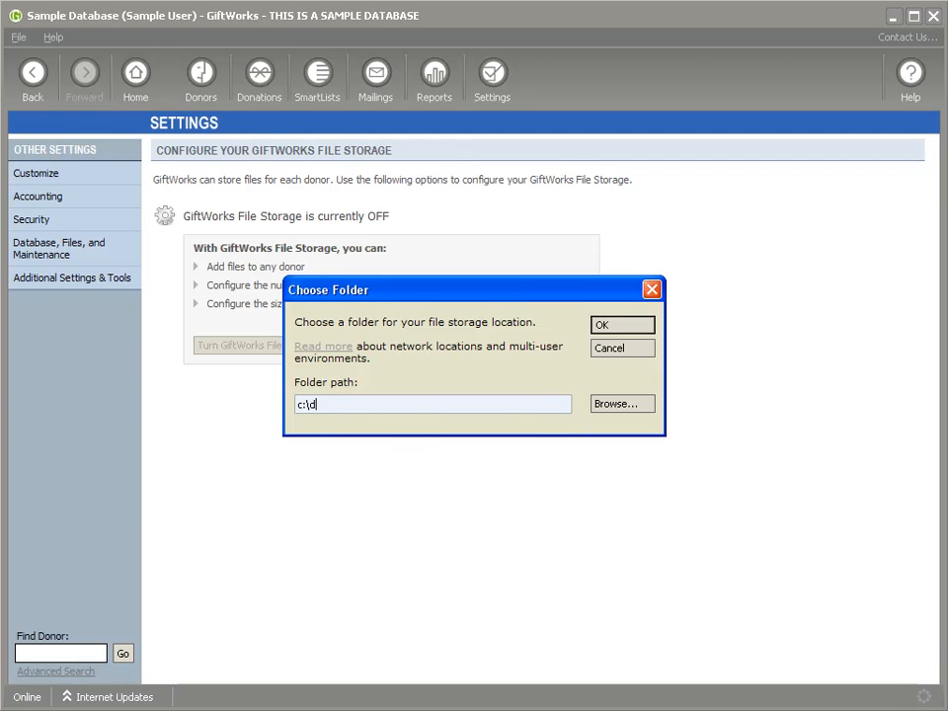
key("BackSpace")
key("BackSpace")
key("BackSpace")
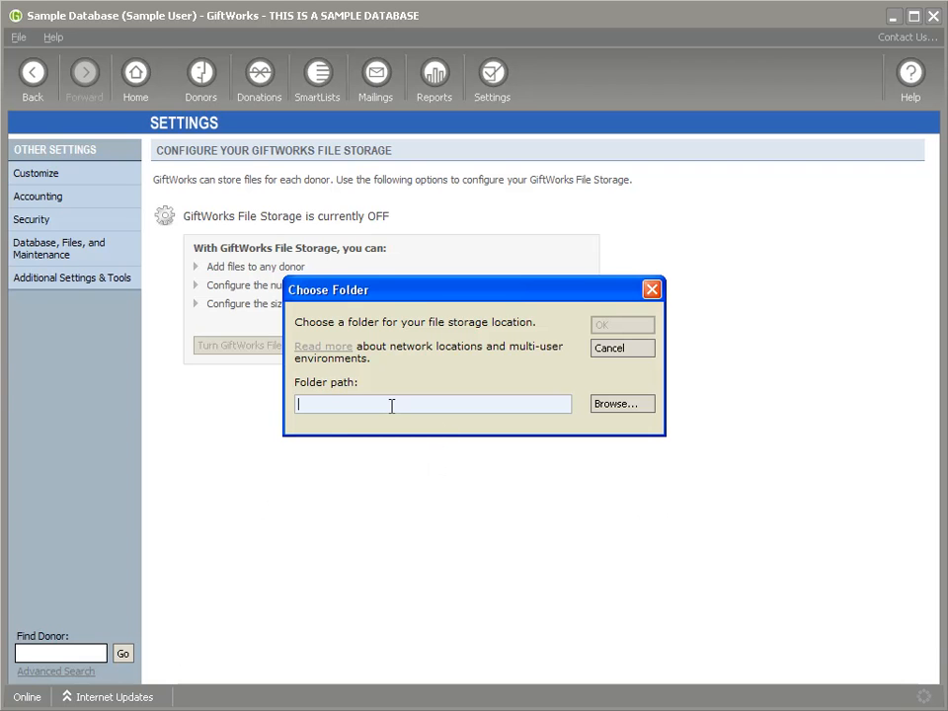
Switch to Windows Explorer, create a folder named GiftWorks in the server's Shared network folder and open it.
key("super")
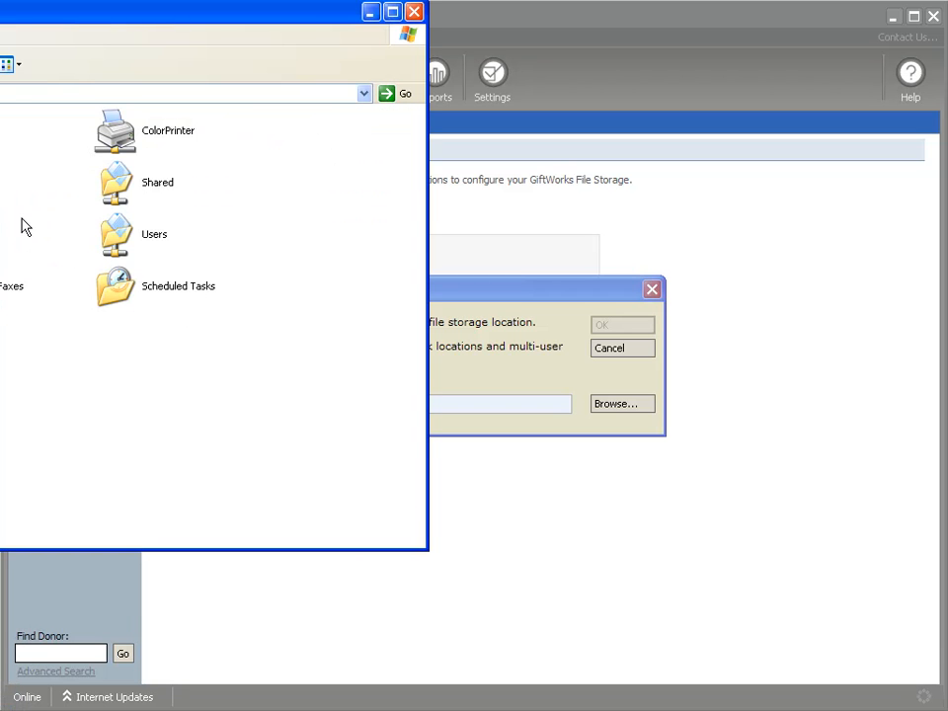
left_click_drag(3, 21, 423, 92)
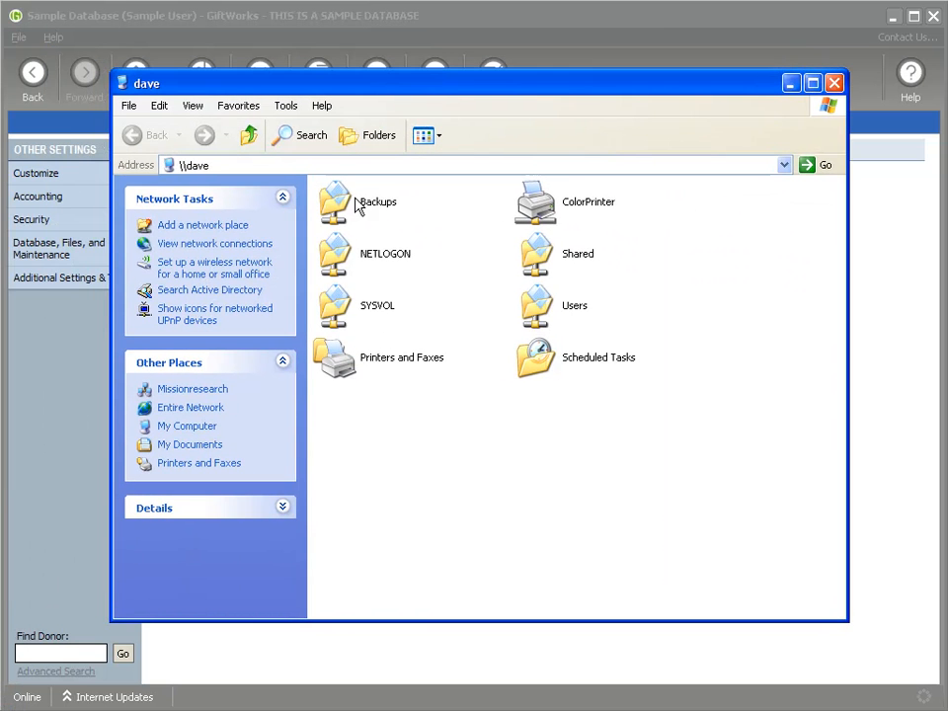
double_click(528, 265)
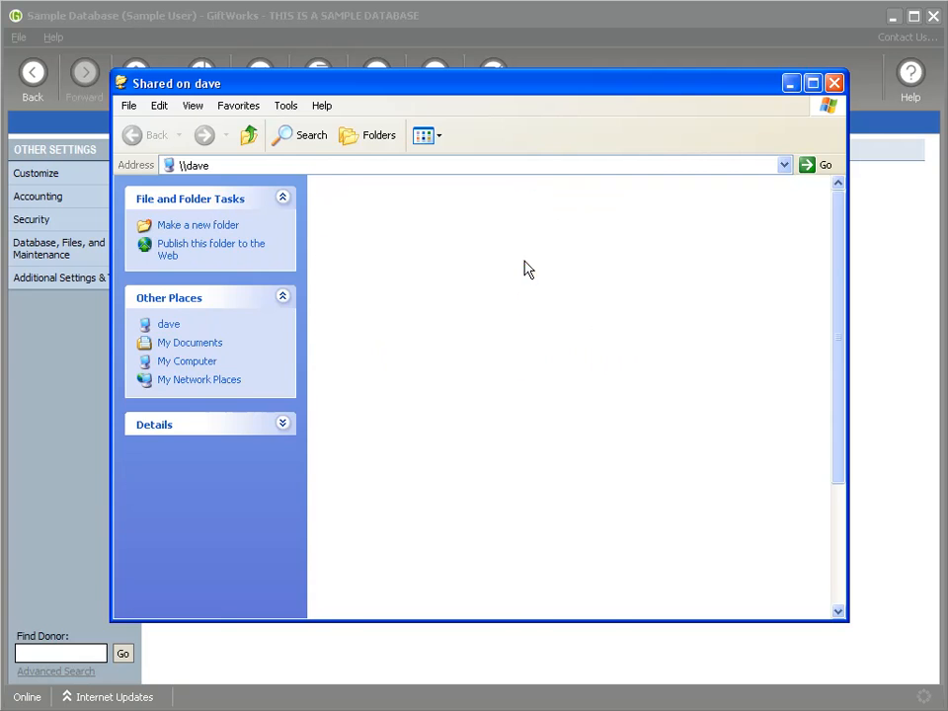
left_click(128, 106)
mouse_move(165, 174)
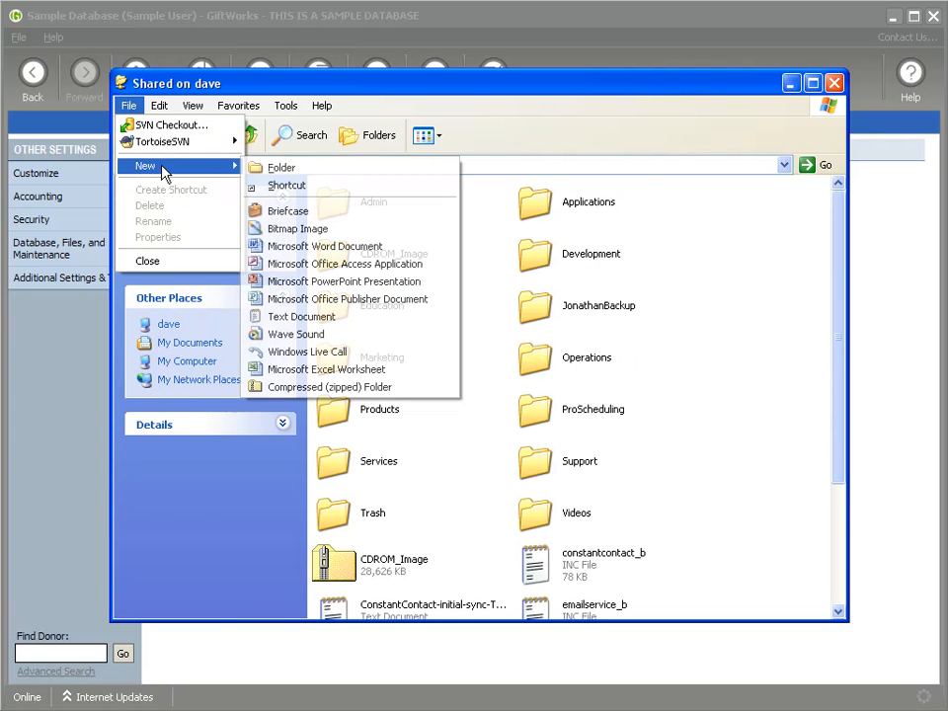
left_click(286, 165)
type("giftworks")
key("Return")
key("Return")
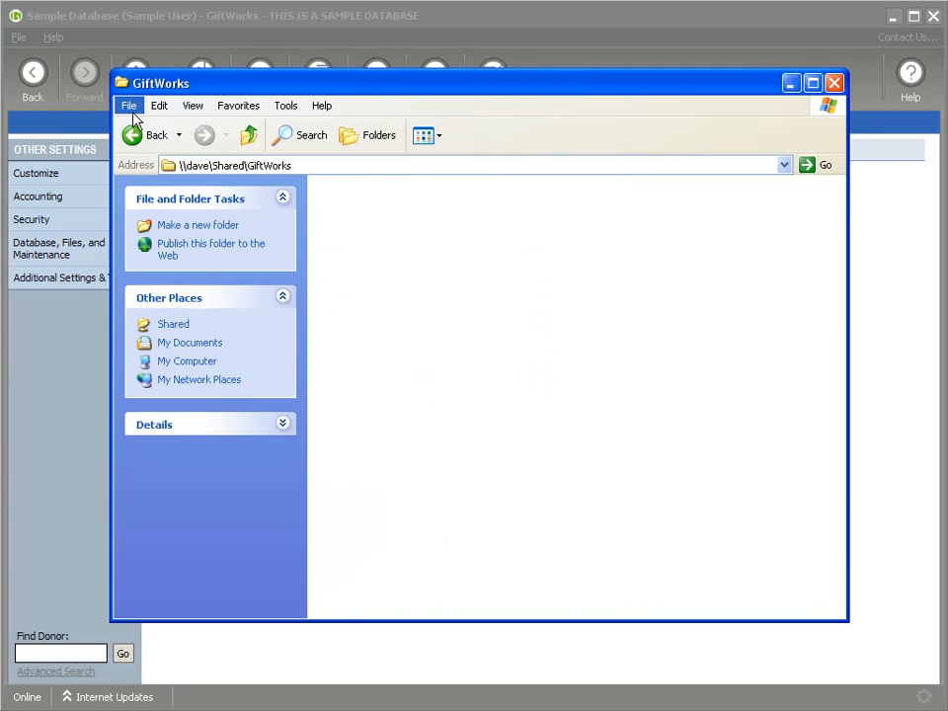
Create a subfolder named Files inside the GiftWorks network folder.
left_click(128, 106)
mouse_move(145, 173)
left_click(253, 165)
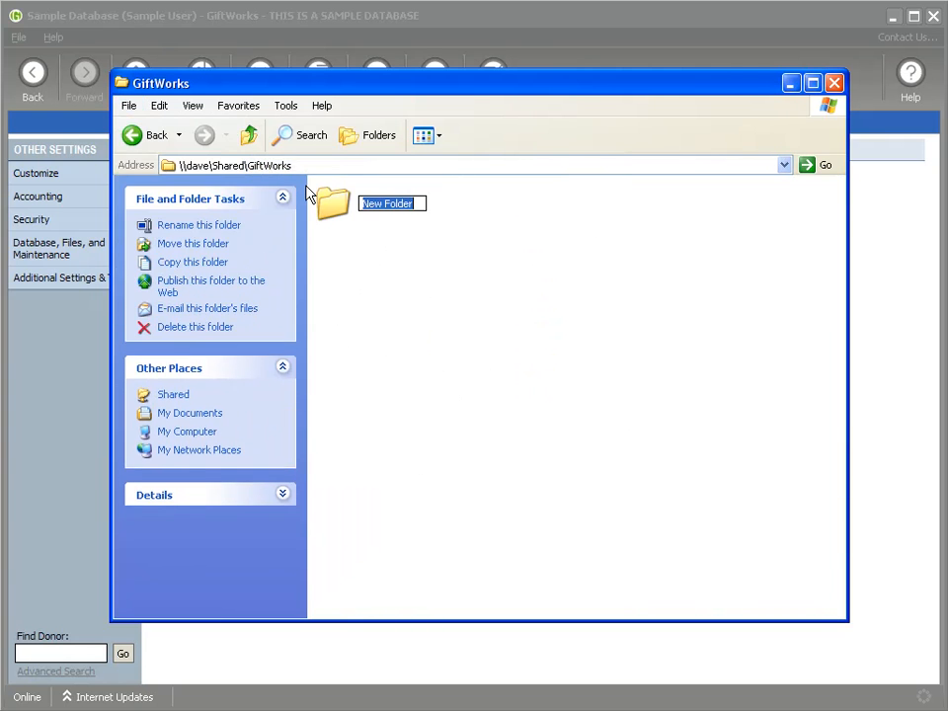
type("Files")
key("Return")
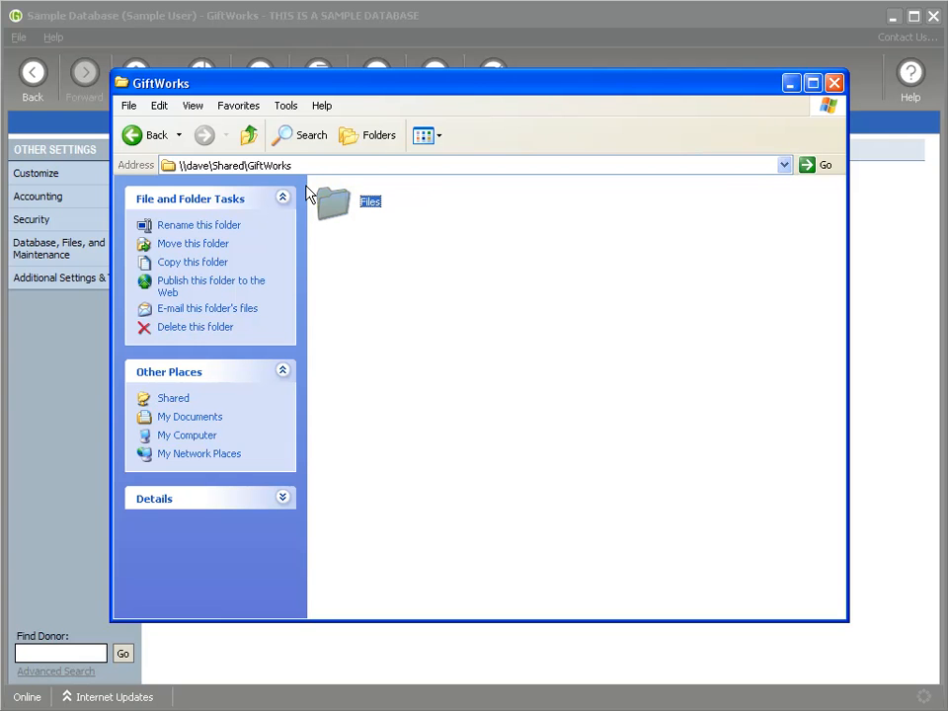
Copy the network path of the Files folder and set it as the file storage location in GiftWorks.
double_click(336, 202)
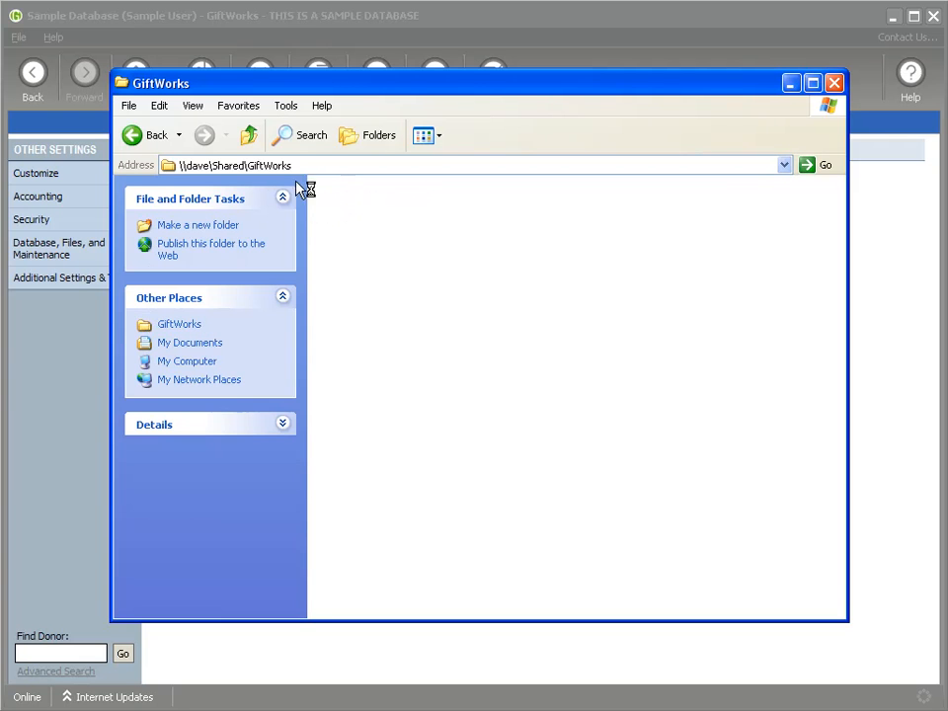
left_click(341, 166)
key("ctrl+c")
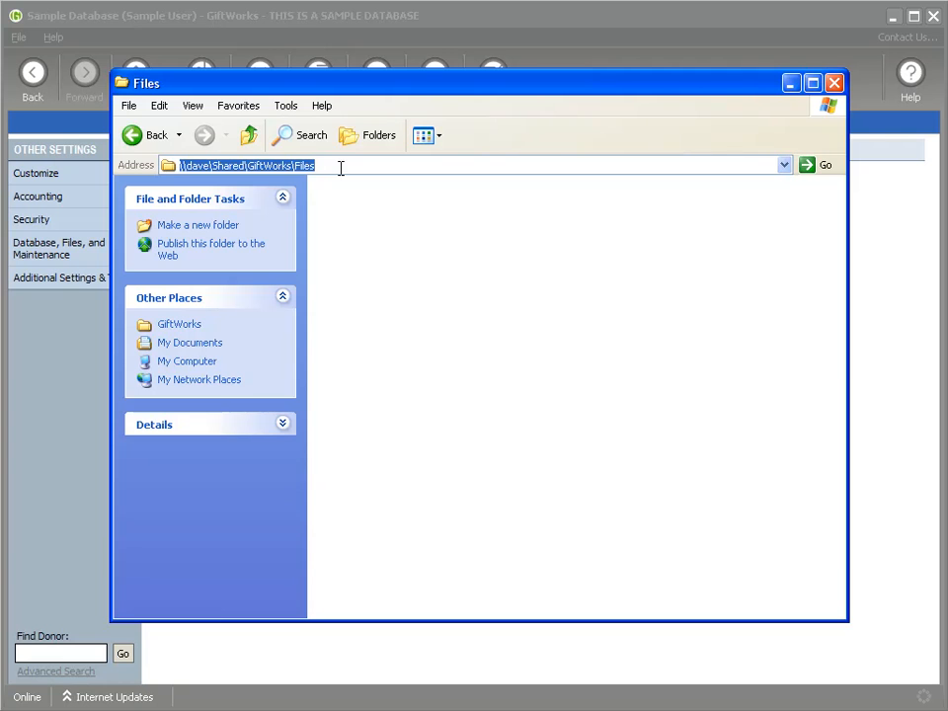
left_click(790, 87)
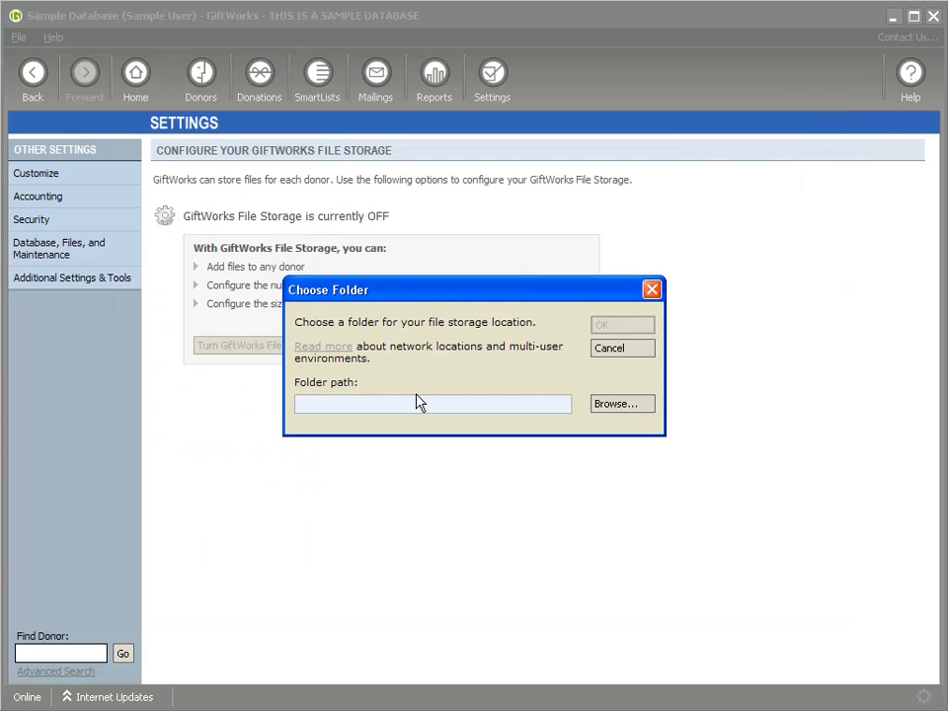
left_click(358, 405)
key("ctrl+v")
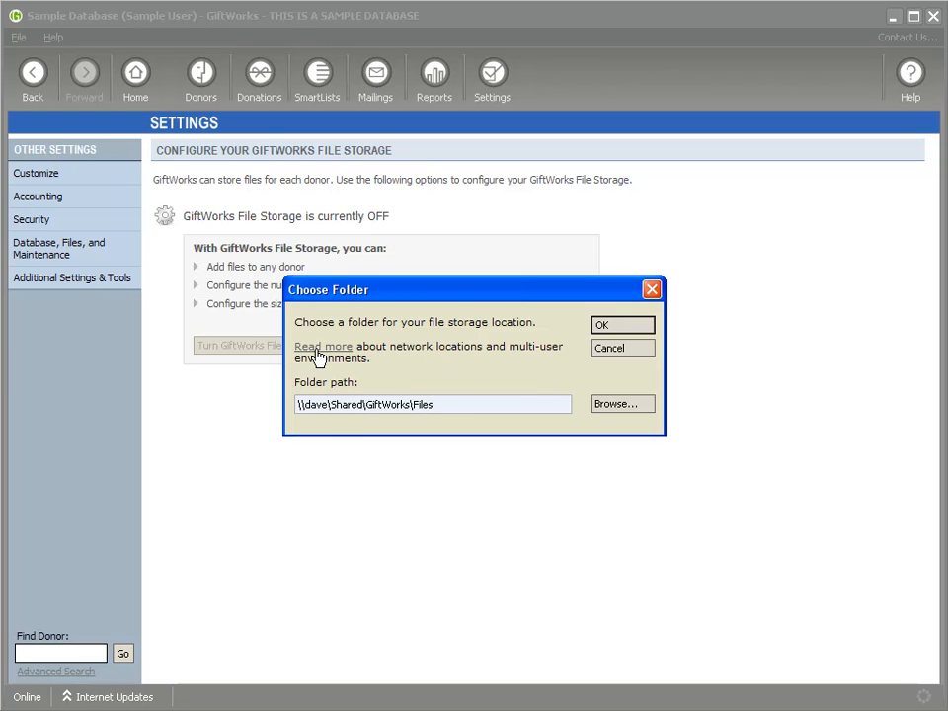
left_click(602, 331)
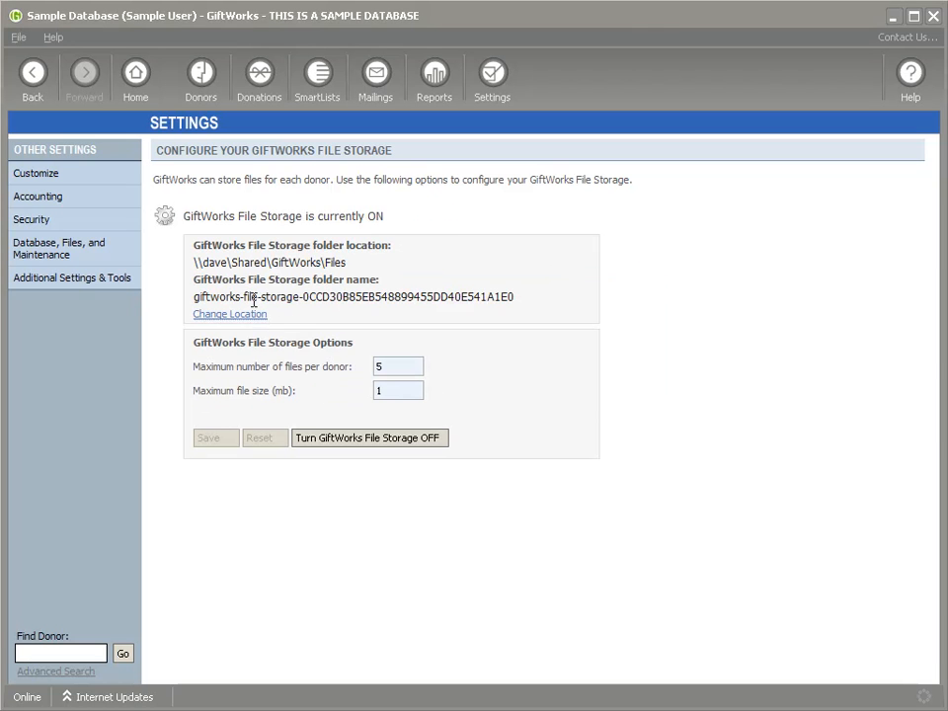
Examine the storage folder's full name in Windows Explorer, using Details view with a widened Name column, and return to GiftWorks.
left_click(345, 710)
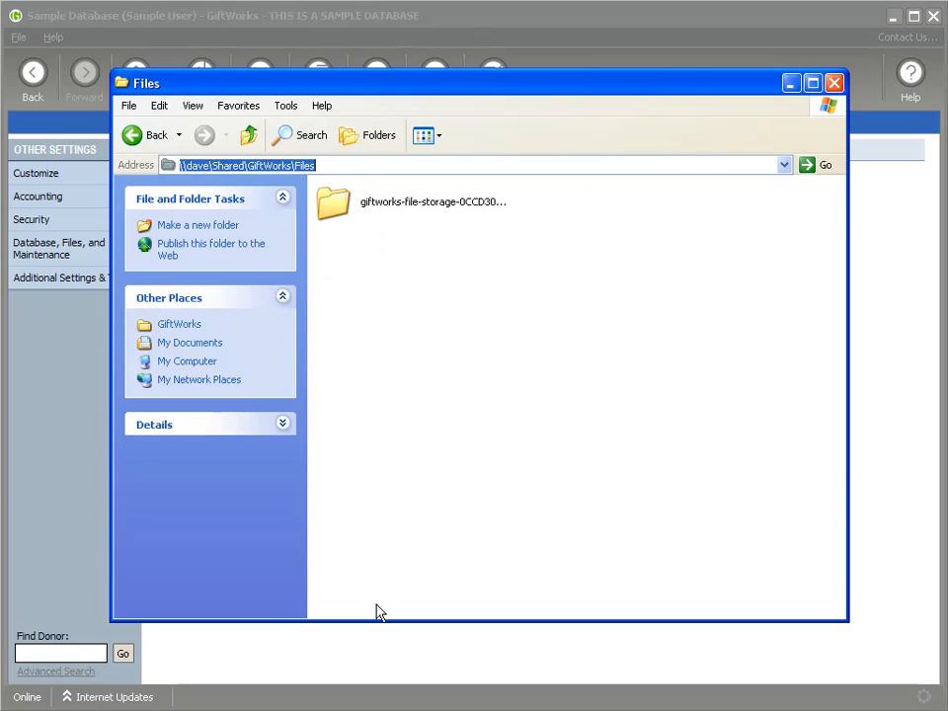
left_click(188, 165)
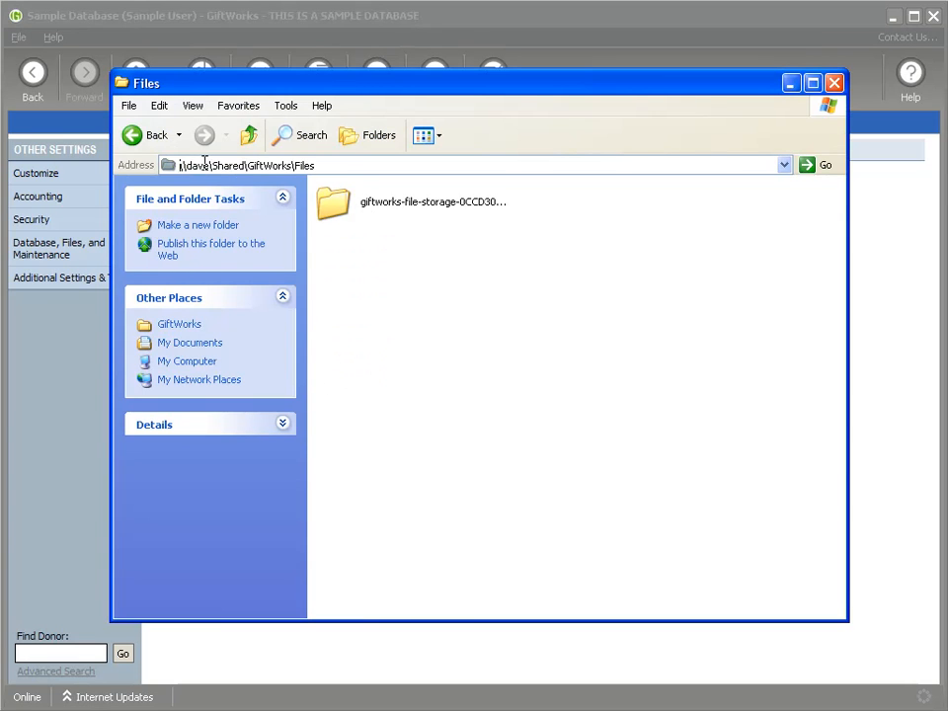
left_click(361, 205)
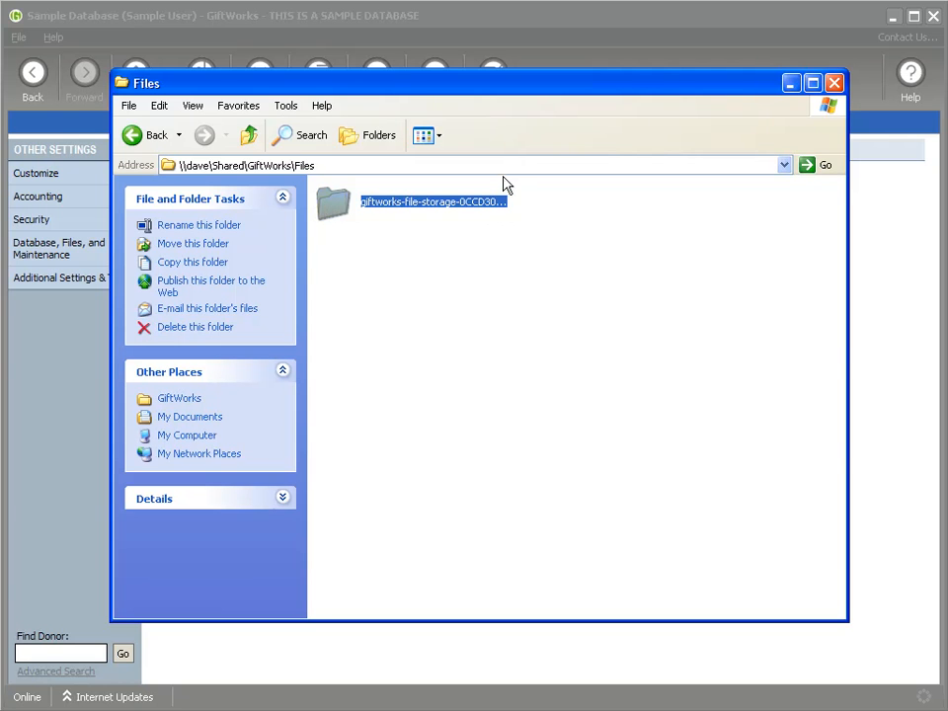
left_click(426, 135)
left_click(439, 224)
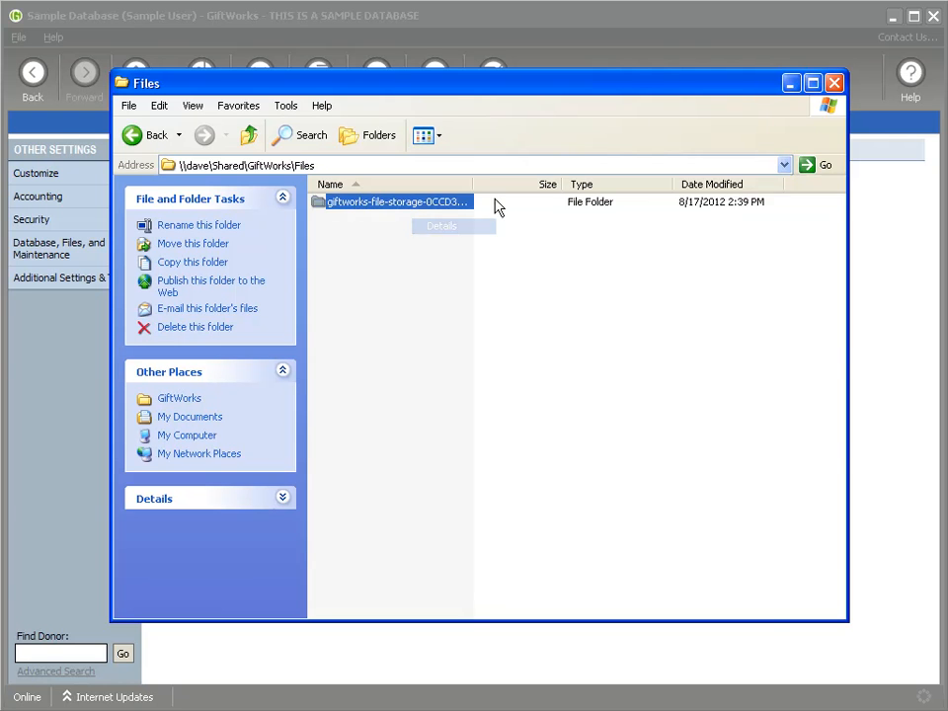
left_click_drag(477, 180, 671, 184)
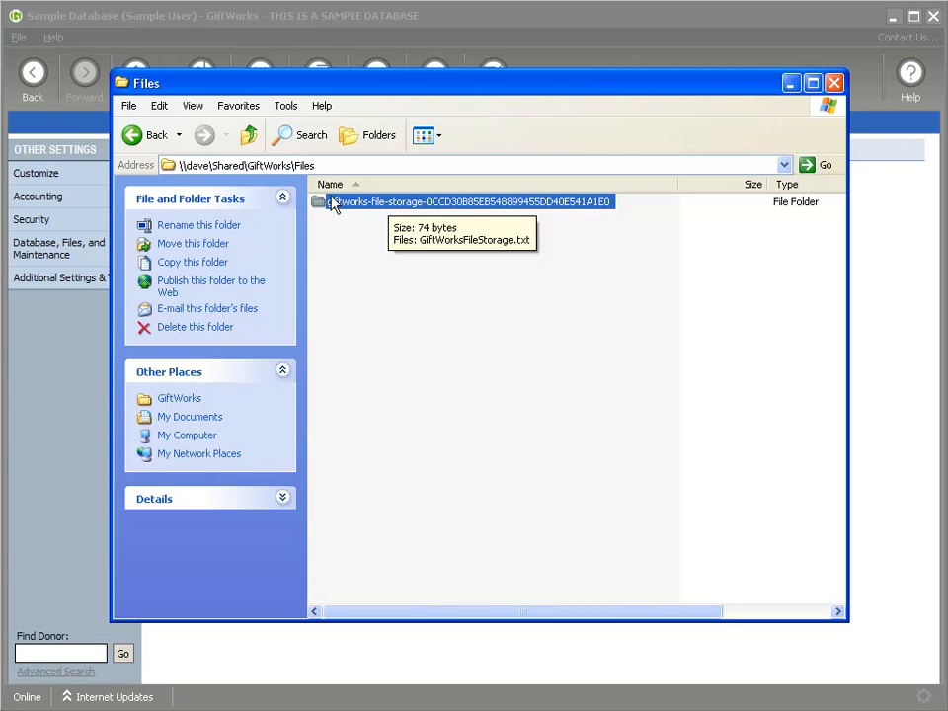
left_click(489, 19)
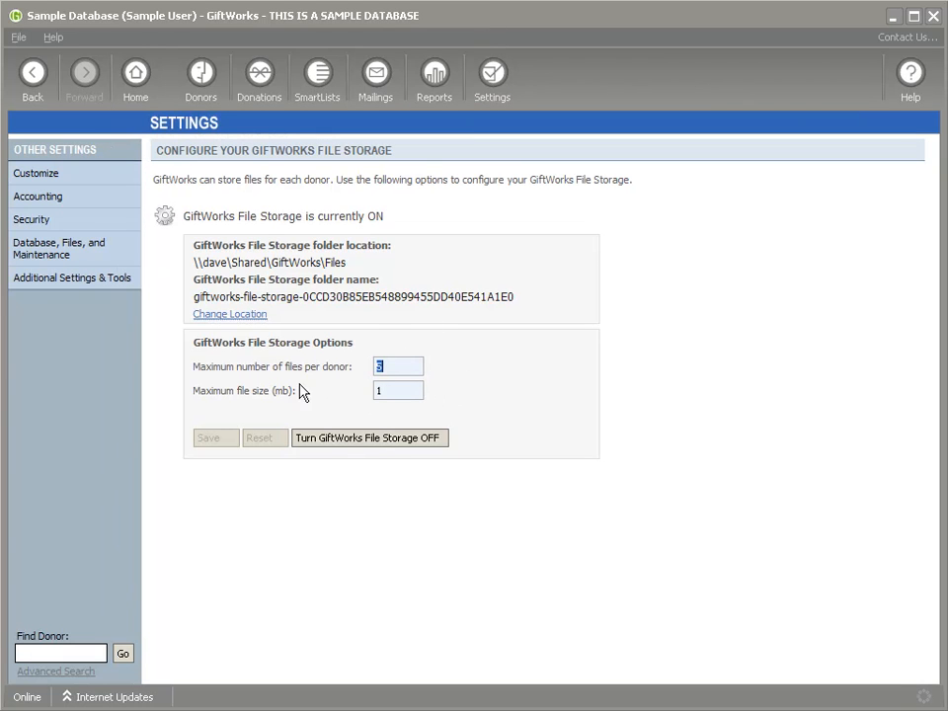
Examine the file storage options for maximum number of files per donor and maximum file size.
left_click(384, 366)
mouse_move(384, 392)
left_mouse_down()
mouse_move(374, 392)
mouse_move(375, 368)
mouse_move(373, 393)
left_mouse_up()
left_click_drag(208, 366, 337, 364)
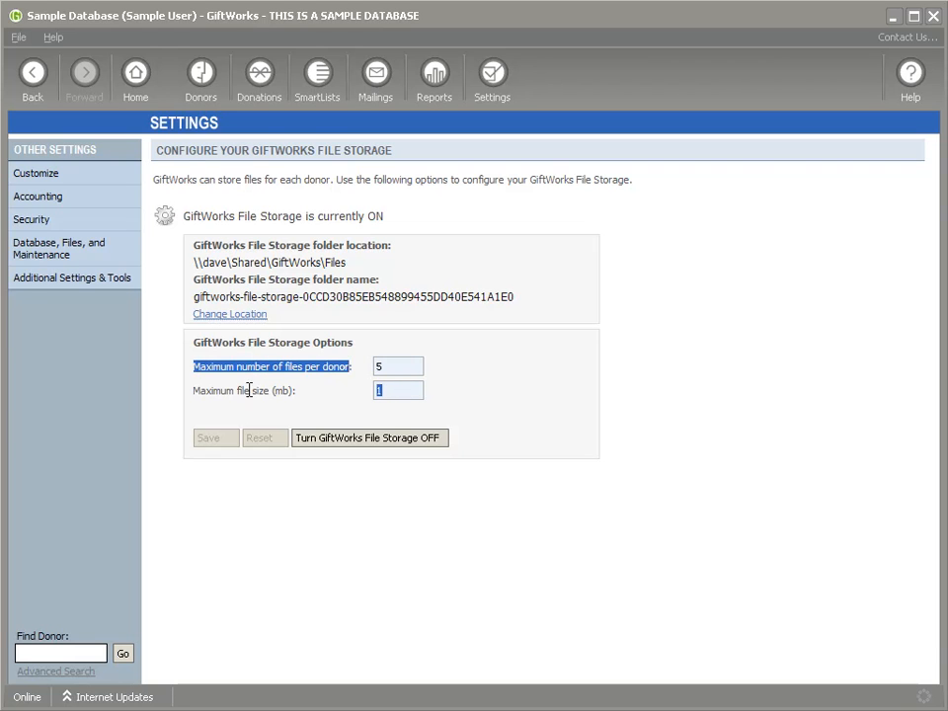
left_click(392, 393)
mouse_move(237, 320)
Open the recently added household donor's record from the Donors Dashboard and show its notes, tasks and files.
left_click(207, 79)
left_click(213, 278)
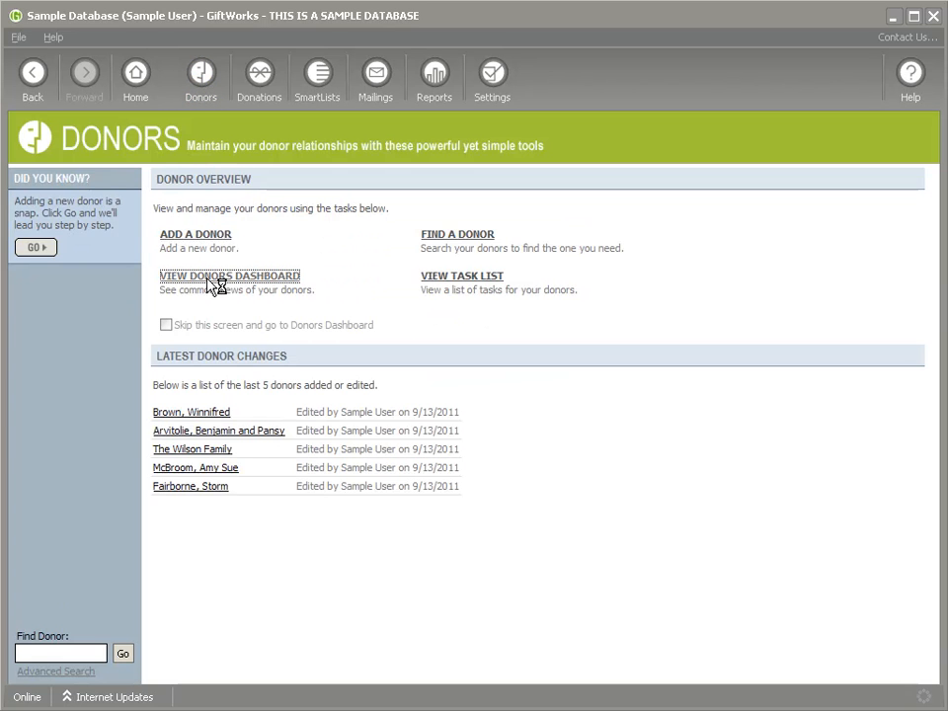
right_click(235, 266)
left_click(263, 293)
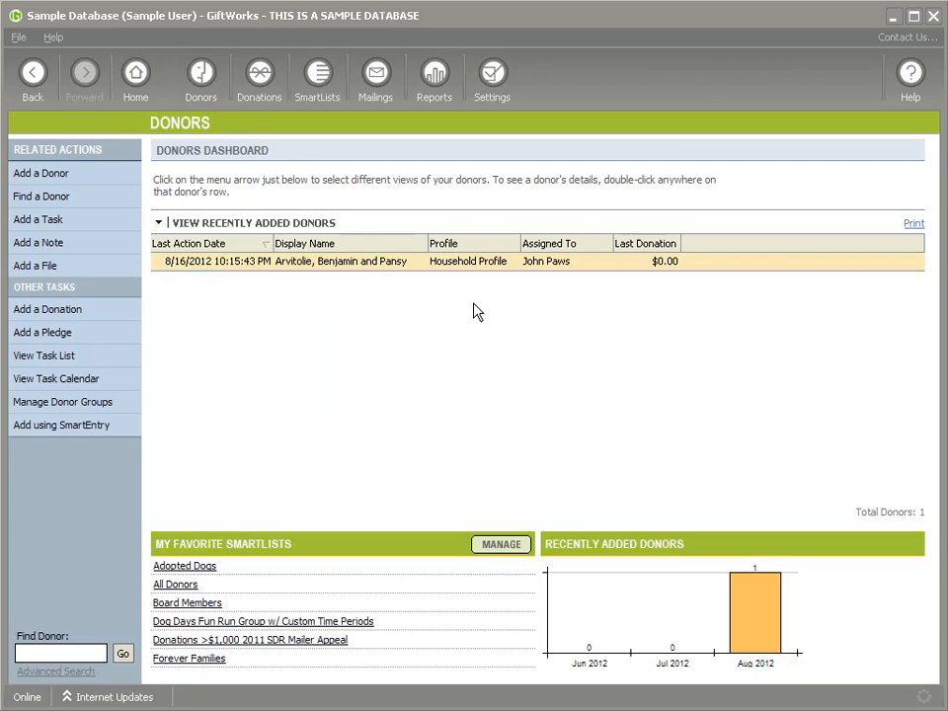
left_click(589, 241)
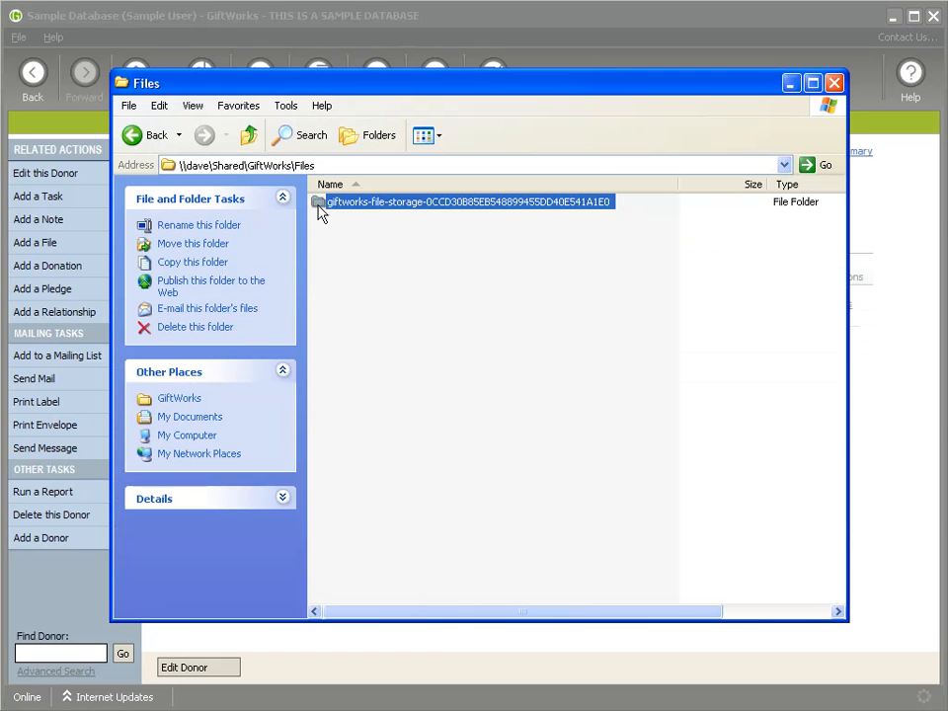
Examine the GiftWorksFileStorage text file inside the storage folder in Windows Explorer, close it and return to GiftWorks.
double_click(319, 205)
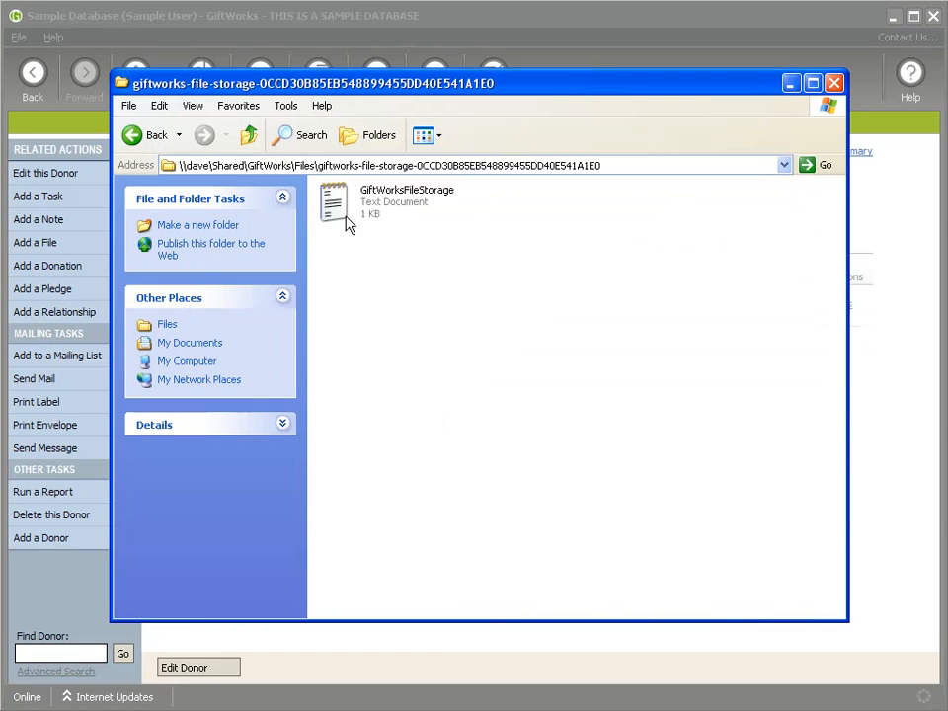
double_click(339, 209)
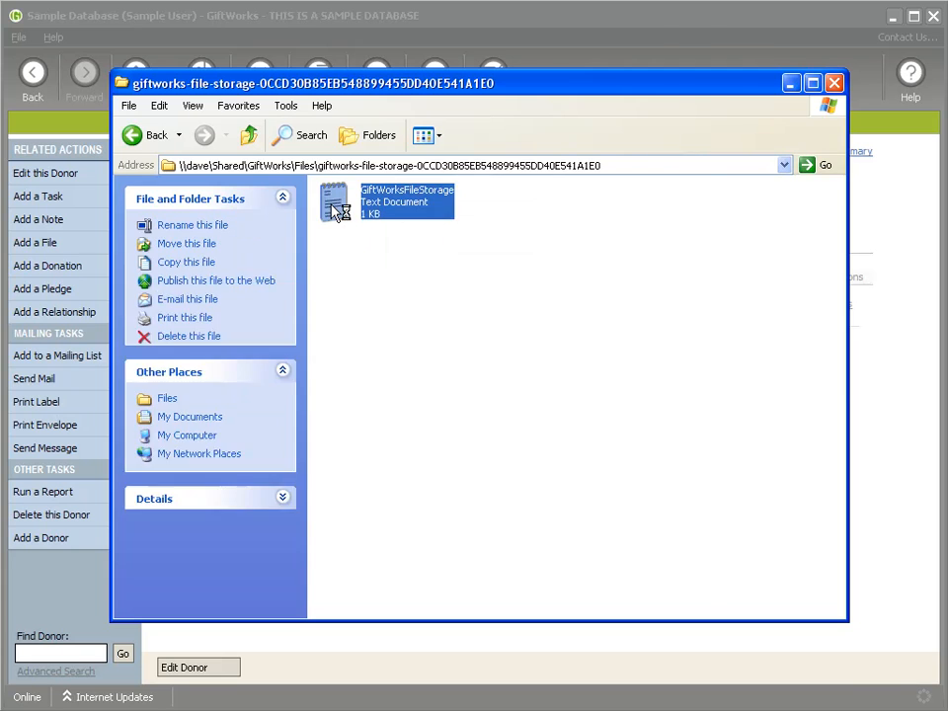
left_click_drag(99, 39, 403, 70)
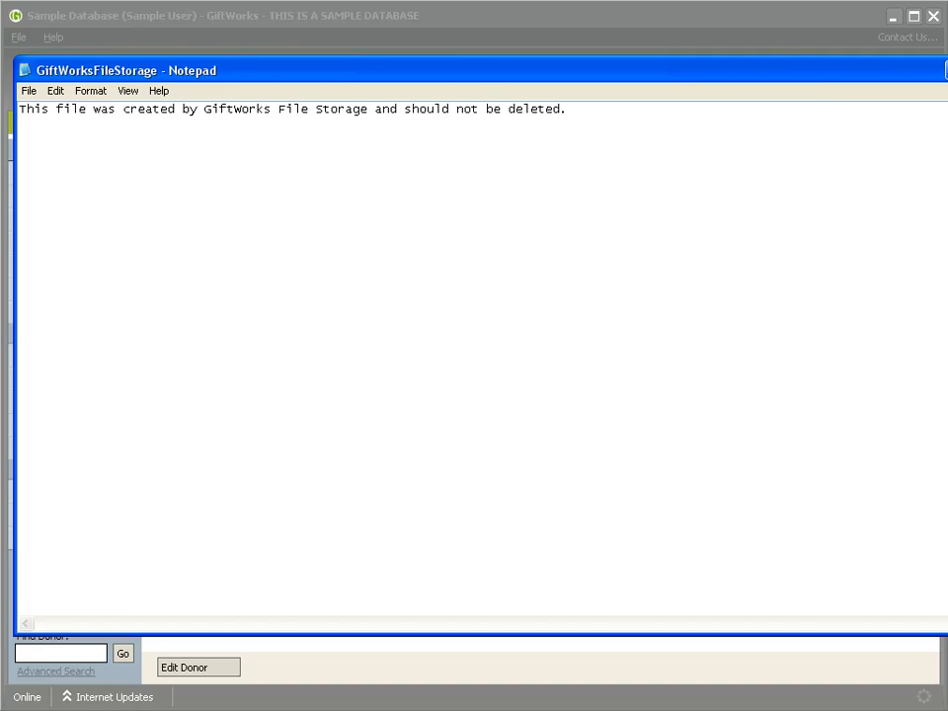
key("alt+F4")
left_click(247, 138)
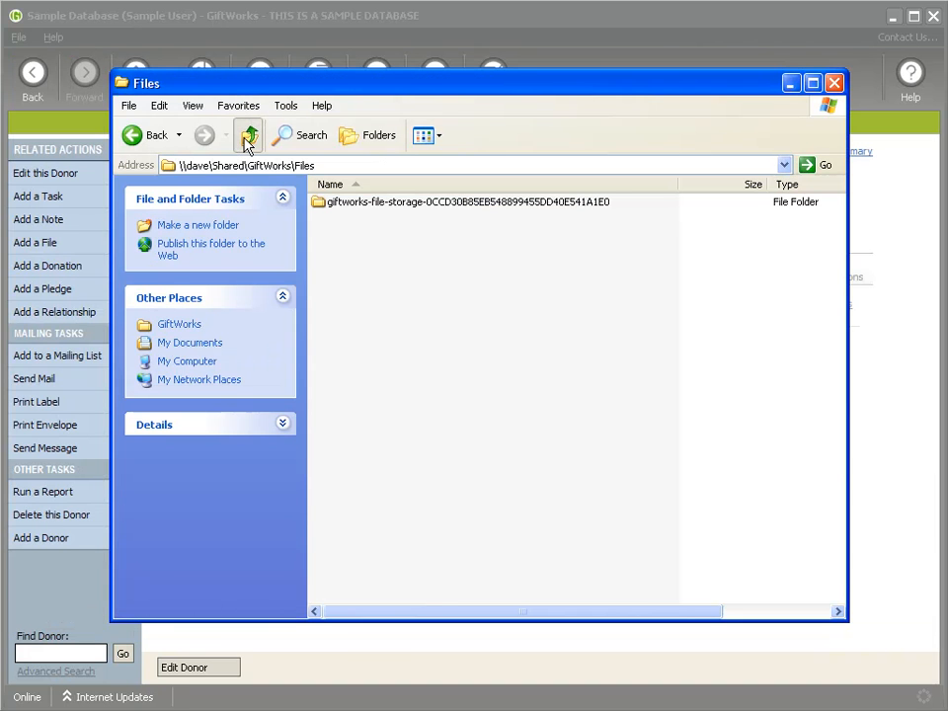
left_click(352, 16)
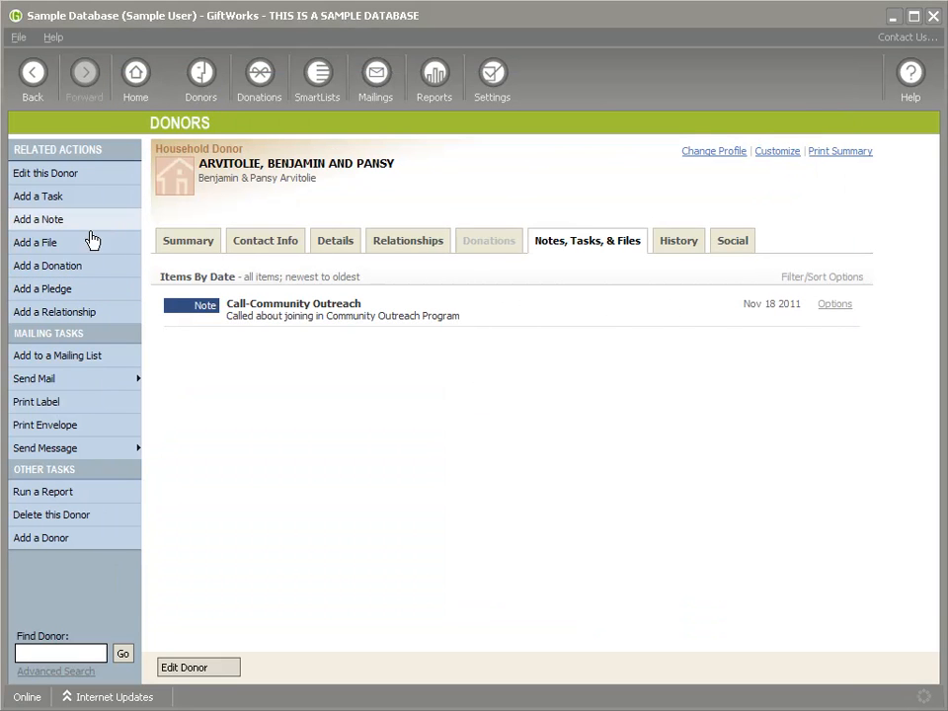
Attach the file RecorderSDKLog.txt from Local Disk (C:) to the household donor's record, keeping the default title and date.
left_click(61, 243)
left_click(608, 292)
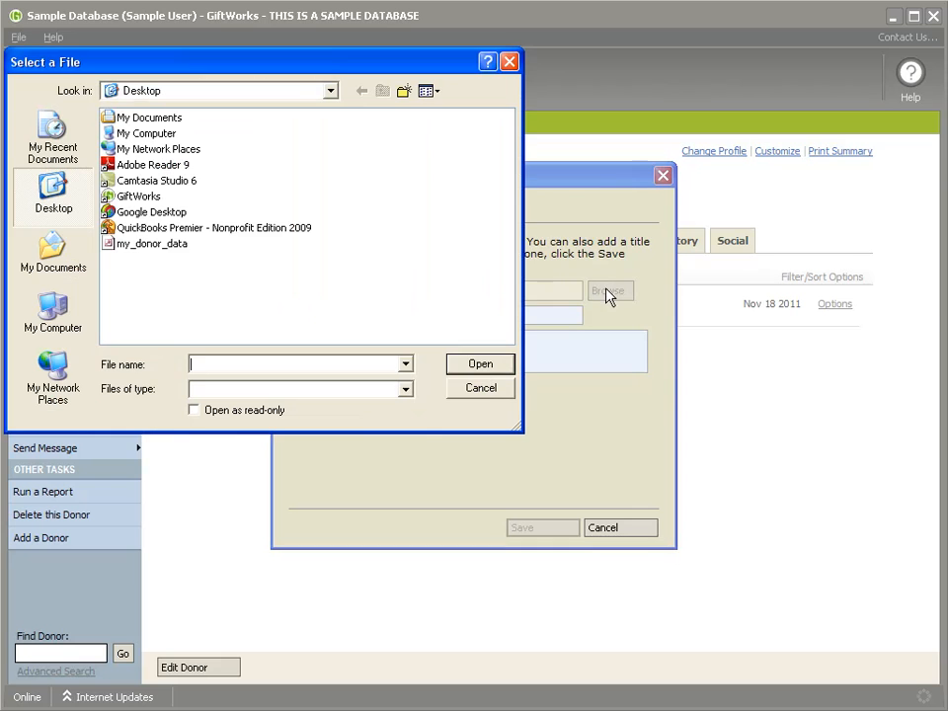
double_click(146, 133)
double_click(123, 117)
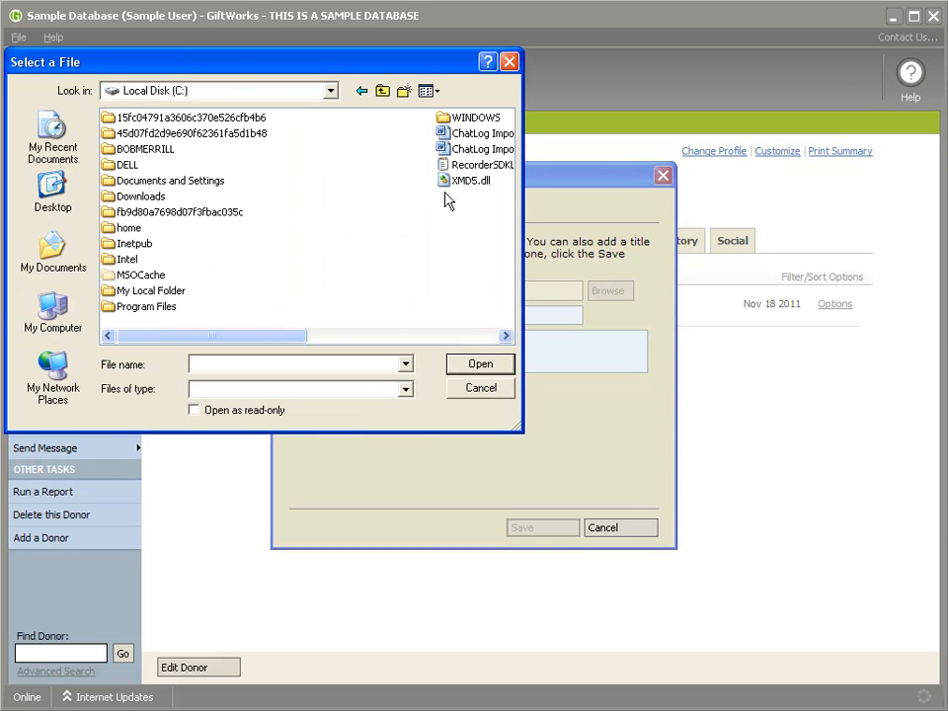
double_click(464, 165)
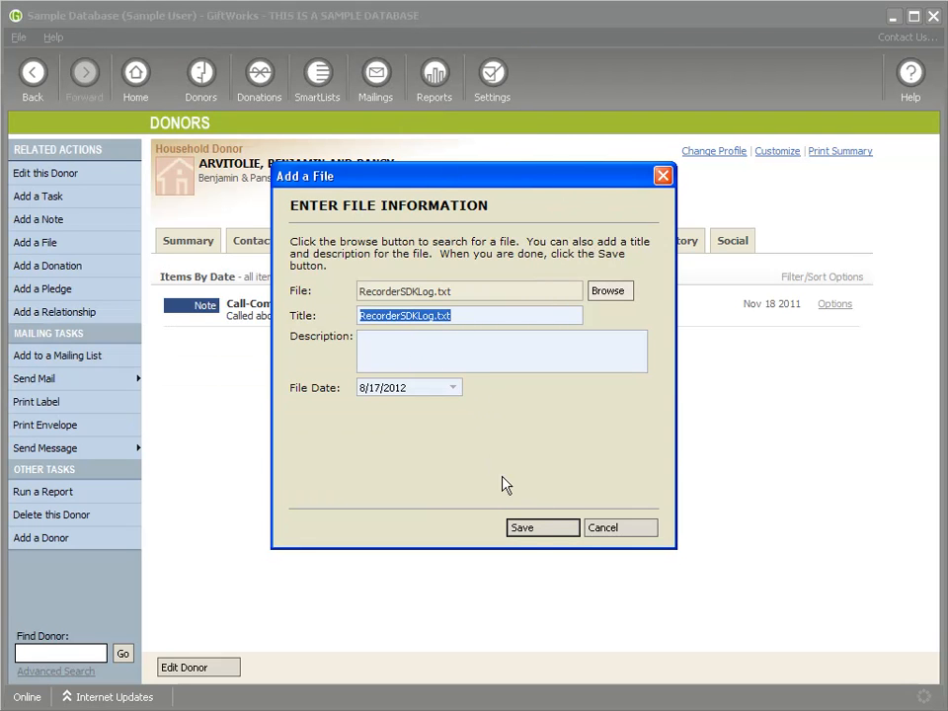
left_click(549, 533)
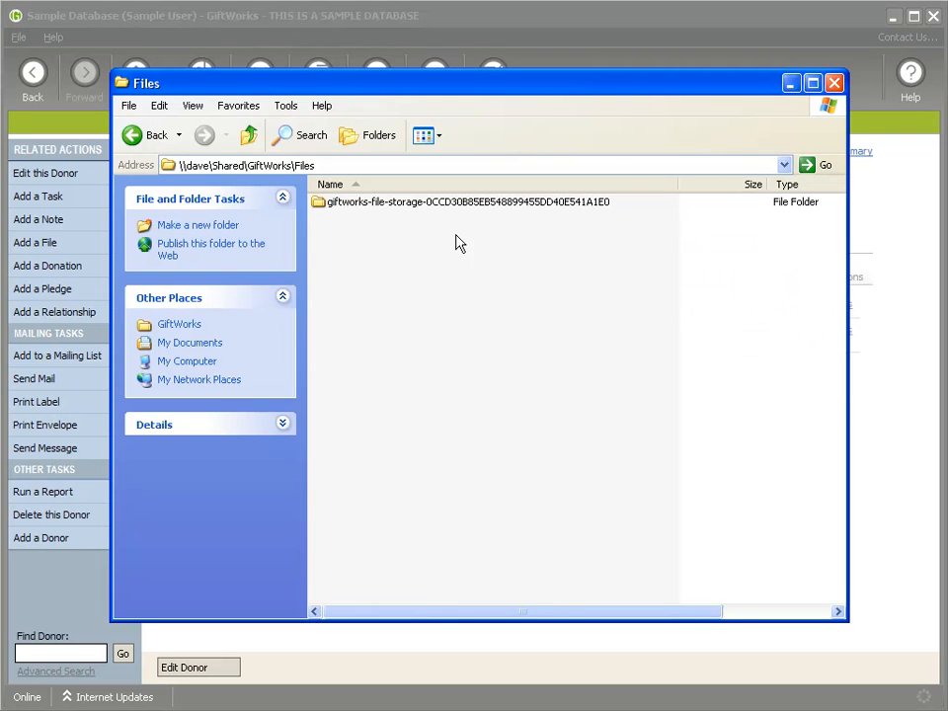
Examine the stored DAT file in the nested subfolders of the GiftWorks storage folder in Windows Explorer, and return to GiftWorks.
left_click(189, 166)
double_click(320, 204)
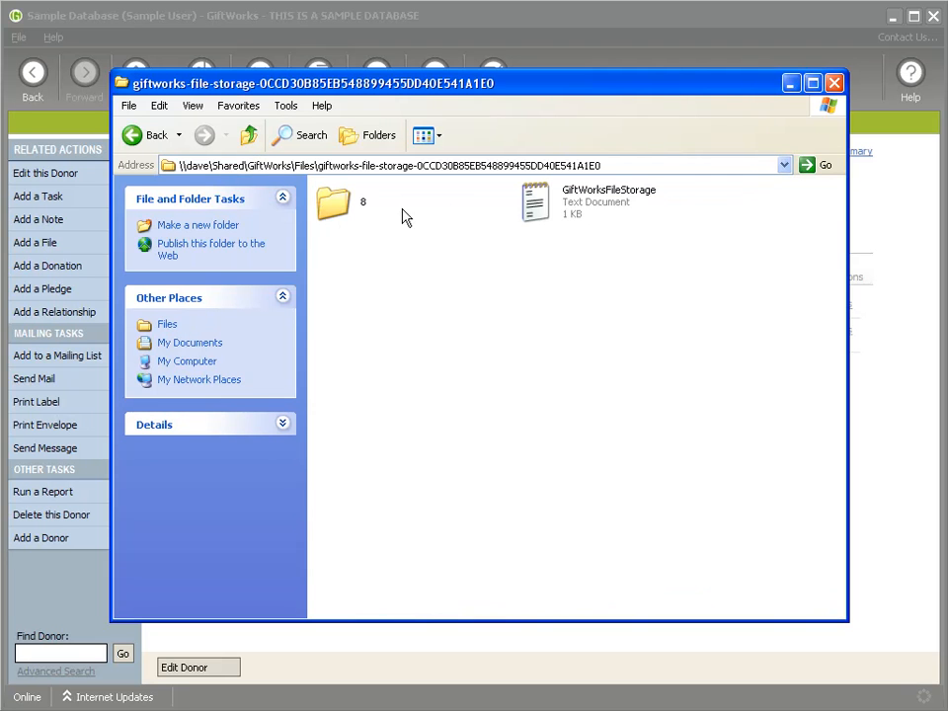
double_click(336, 205)
double_click(335, 204)
double_click(335, 204)
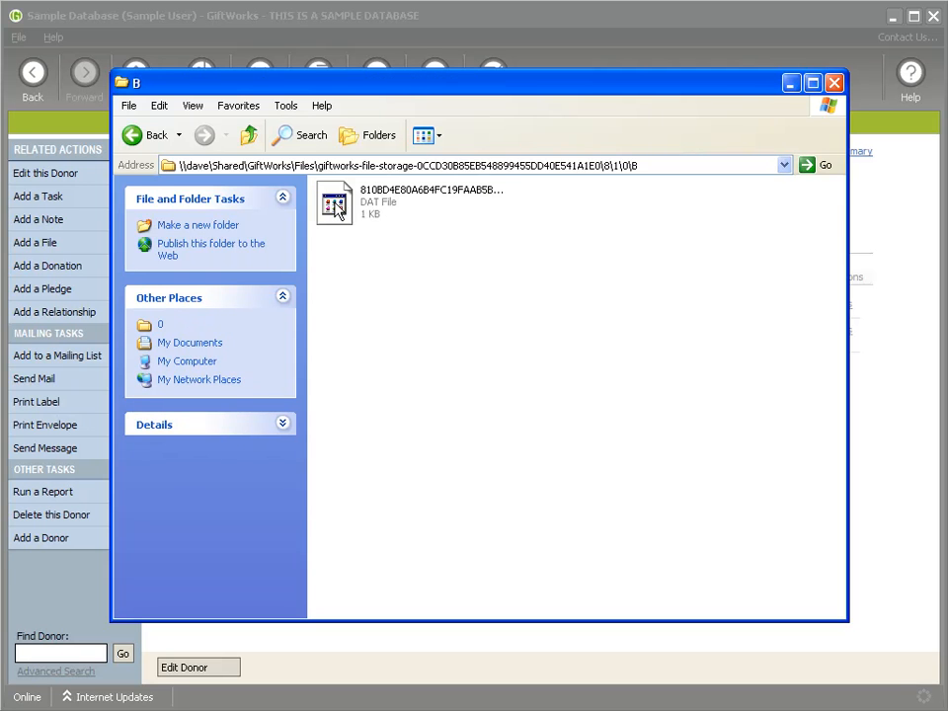
left_click(416, 201)
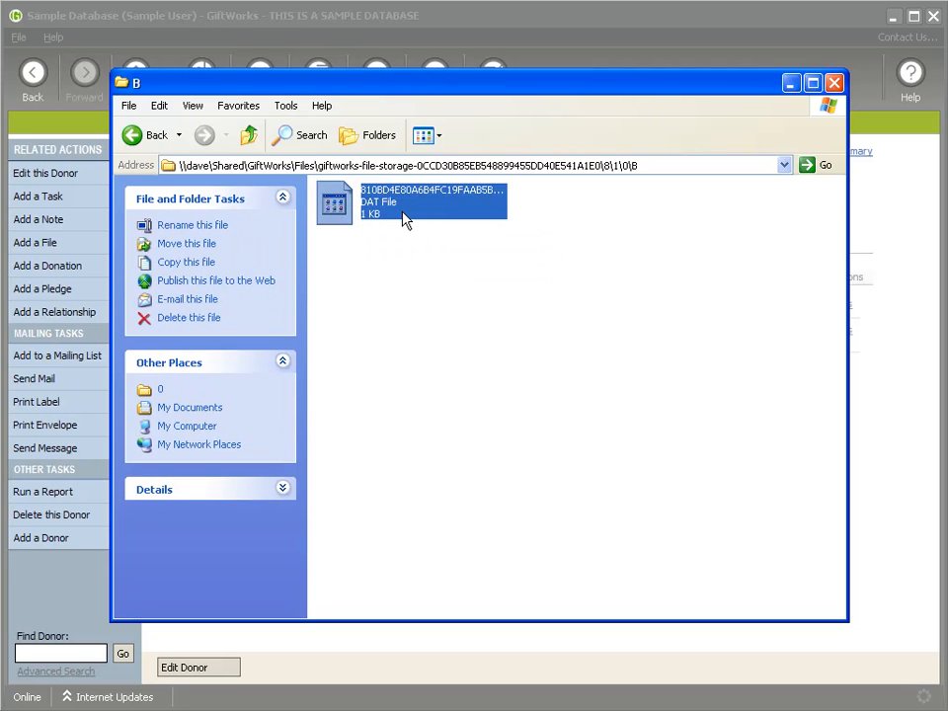
left_click(834, 83)
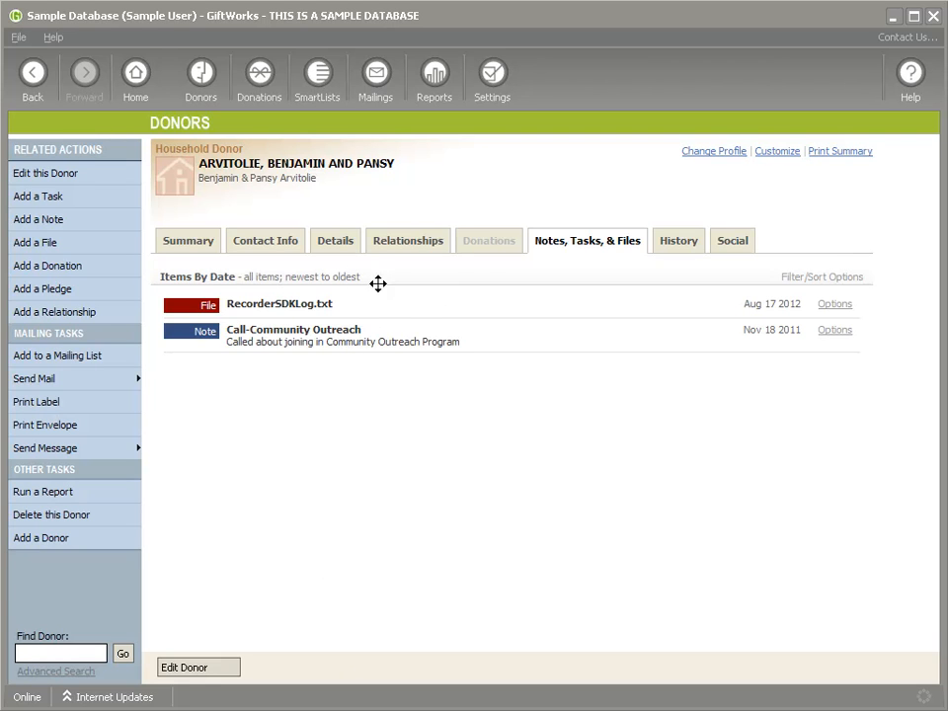
Examine the folder prompt for changing the GiftWorks File Storage location in the file storage settings, and dismiss it without changes.
left_click(501, 78)
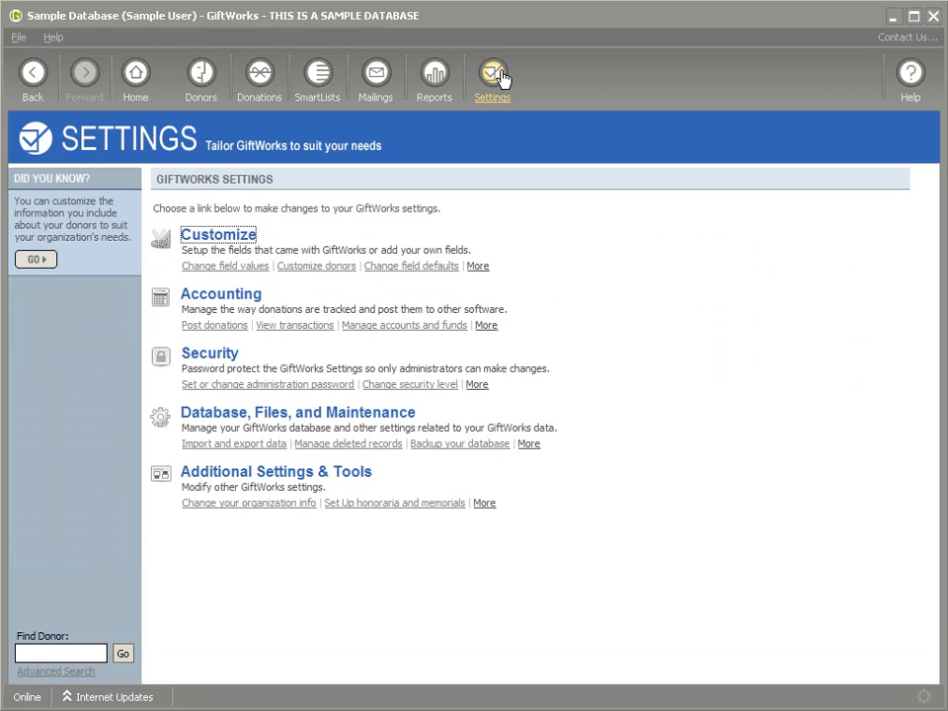
left_click(271, 415)
left_click(278, 398)
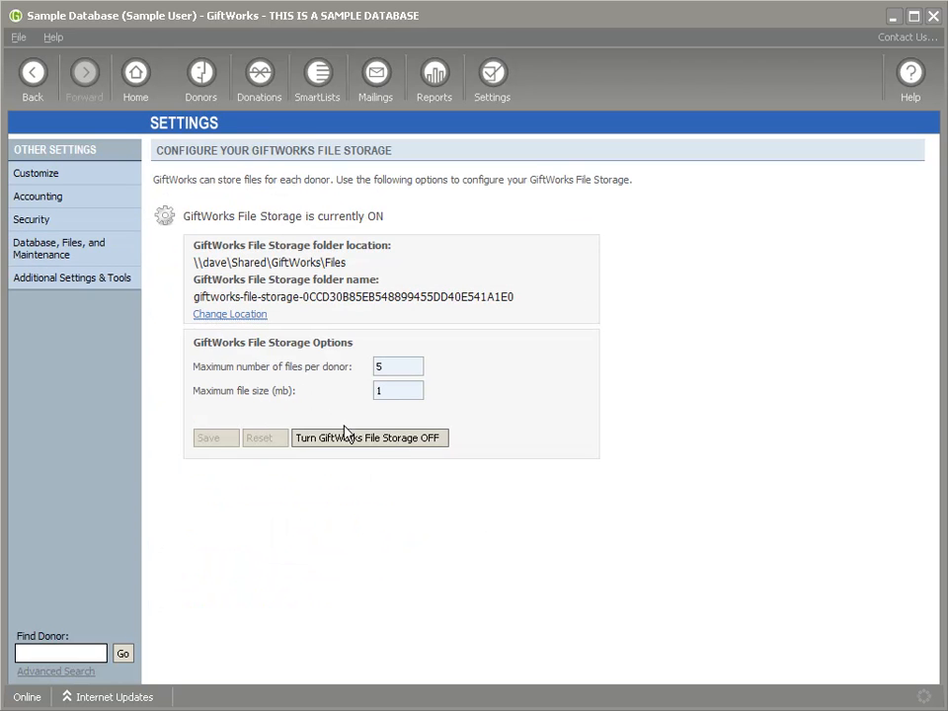
left_click(237, 315)
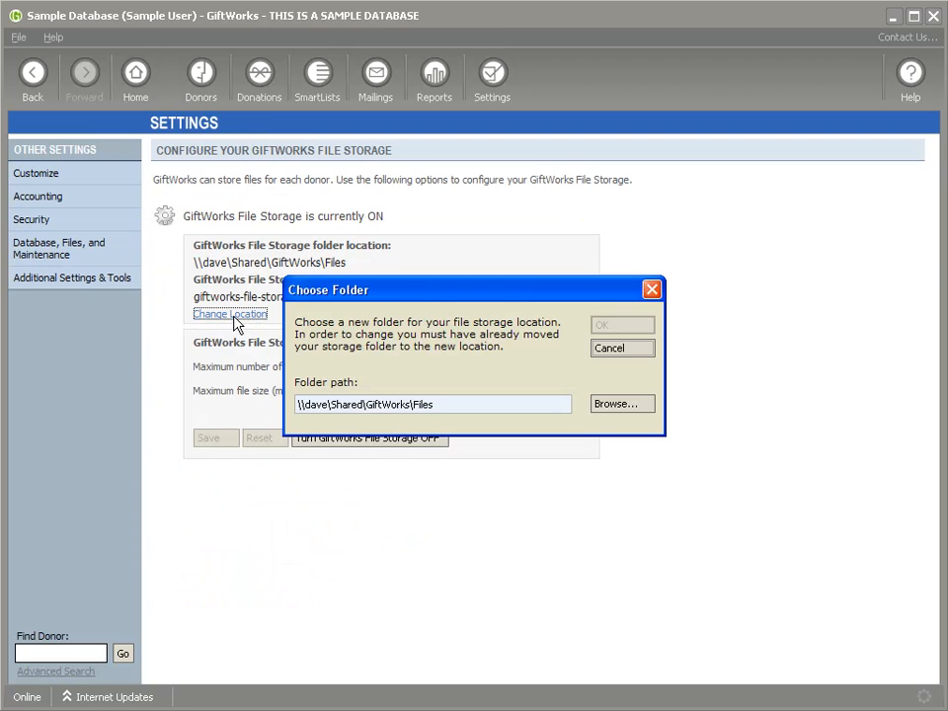
left_click(617, 350)
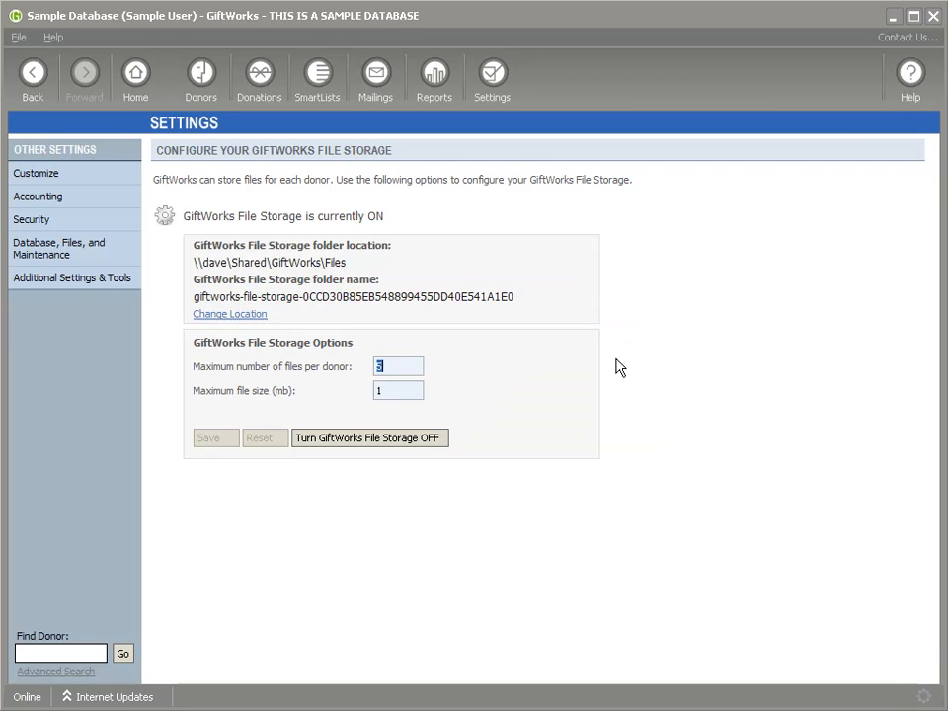